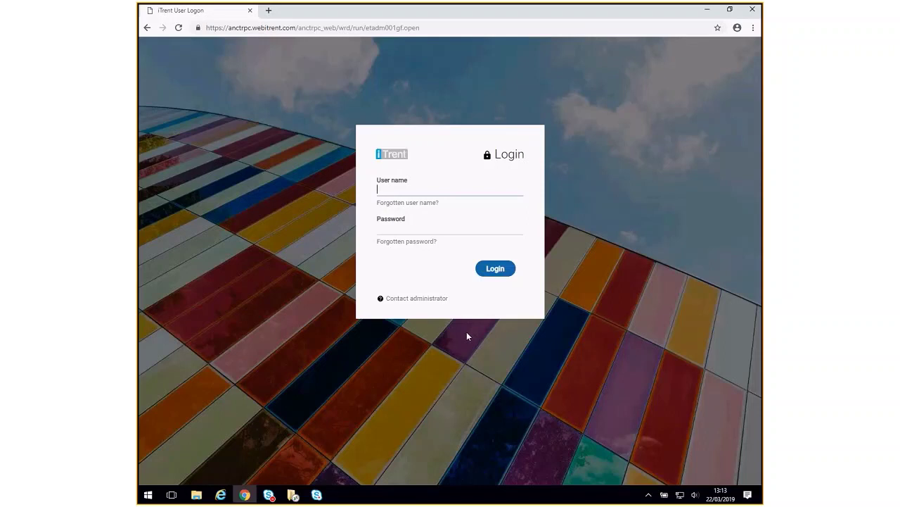
Sign in to iTrent with the user name and account password
click(400, 232)
click(387, 228)
text(•••••••••••)
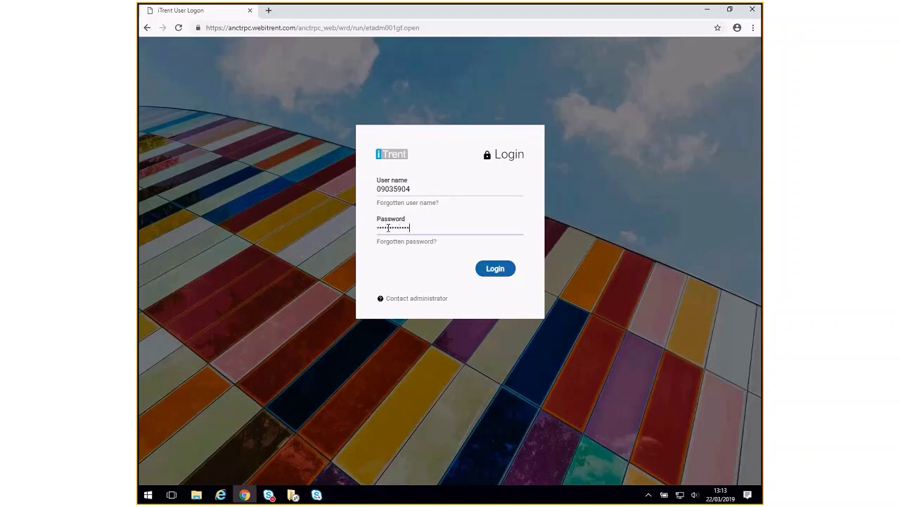
click(488, 271)
click(489, 271)
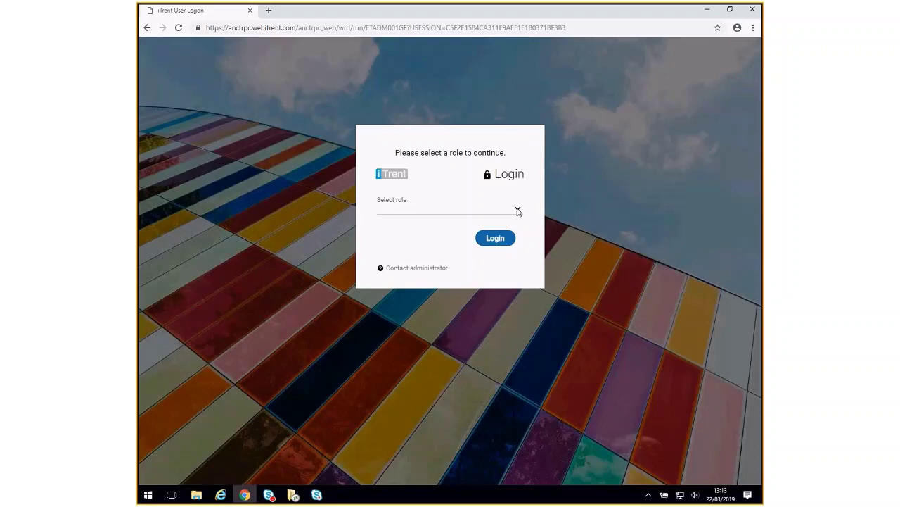
Choose the Extra Hours (Visiting Staff) role and log in to the home page
click(518, 211)
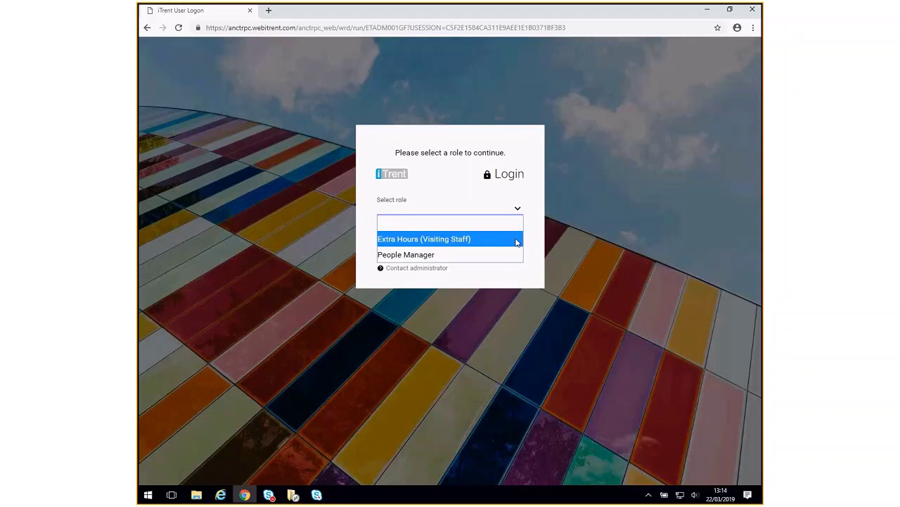
click(517, 239)
click(495, 240)
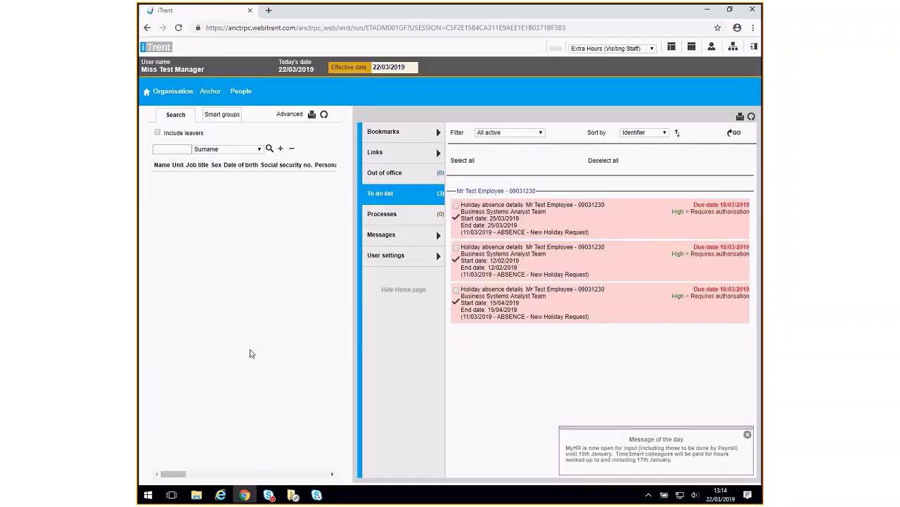
Open the VS Legacy Hanover Visiting Staff fast input design from the Extra Hours link
click(378, 153)
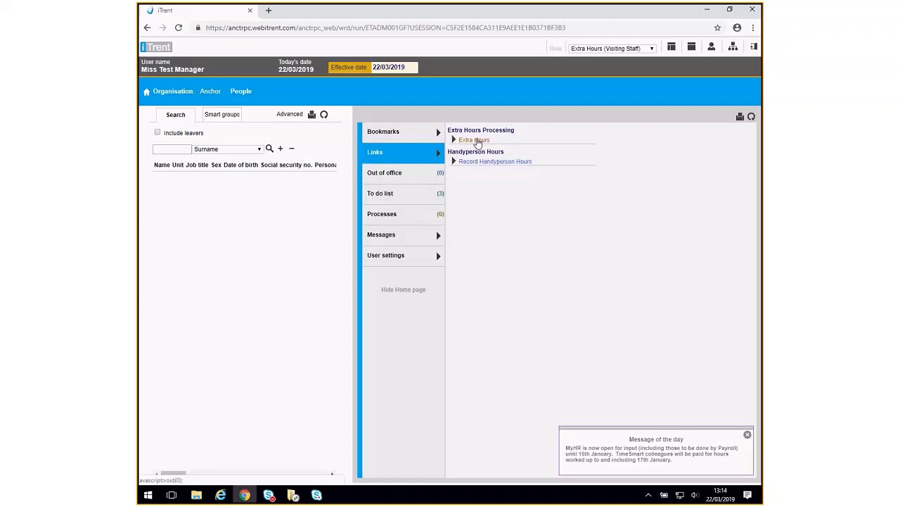
click(476, 140)
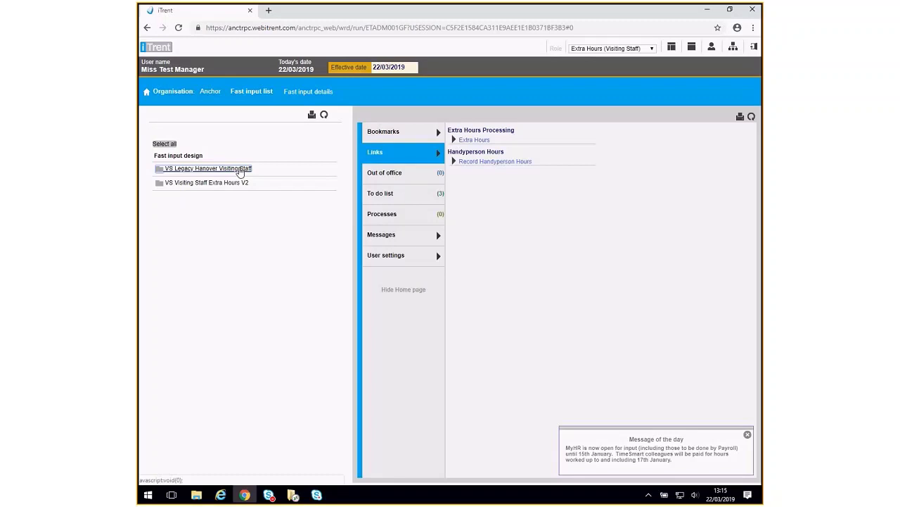
click(240, 170)
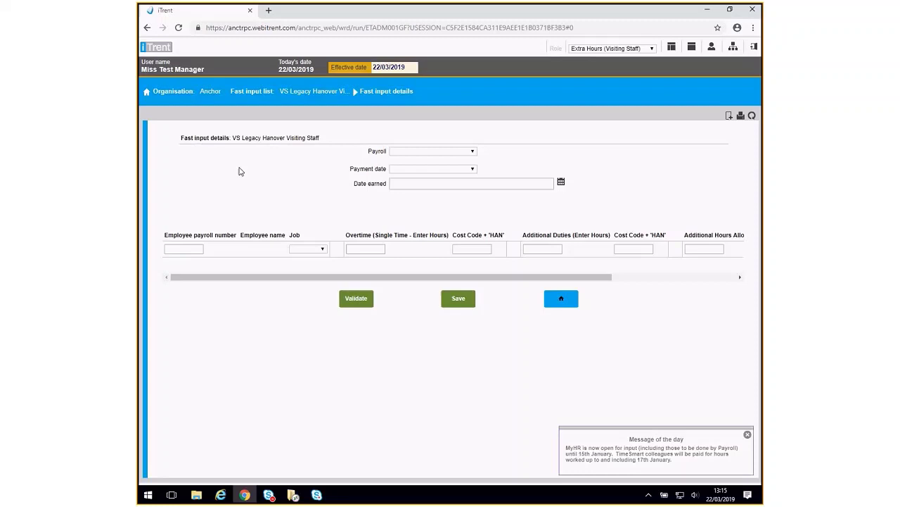
Set payroll to Hanover Pre April 2019, payment date 26/04/2019 and date earned 27/03/2019
click(475, 153)
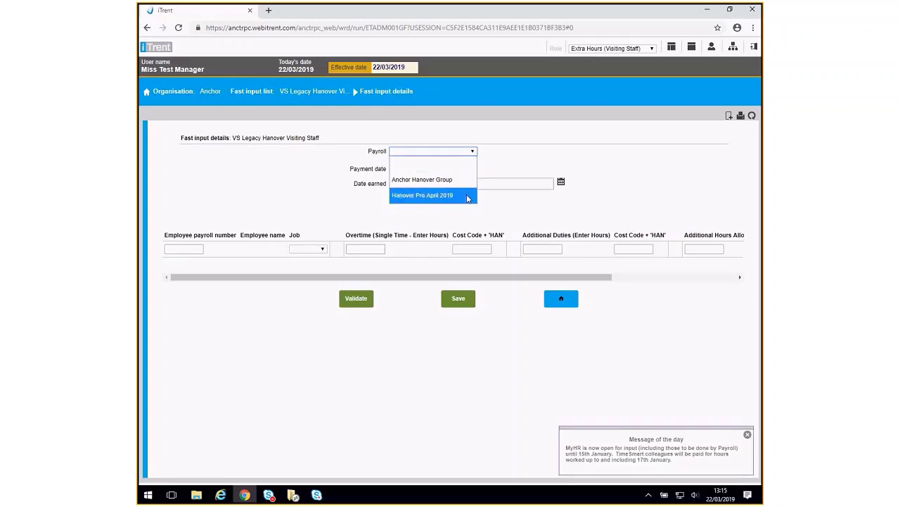
click(468, 196)
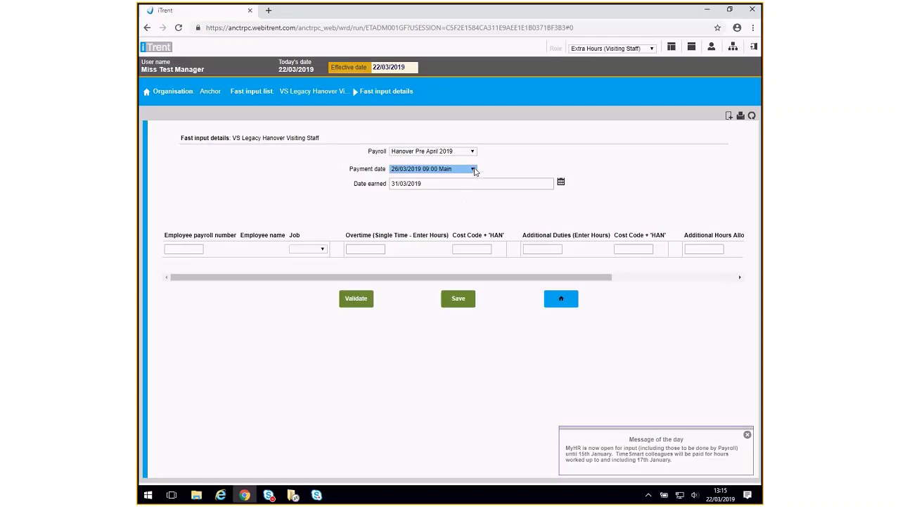
click(472, 170)
click(468, 199)
click(561, 183)
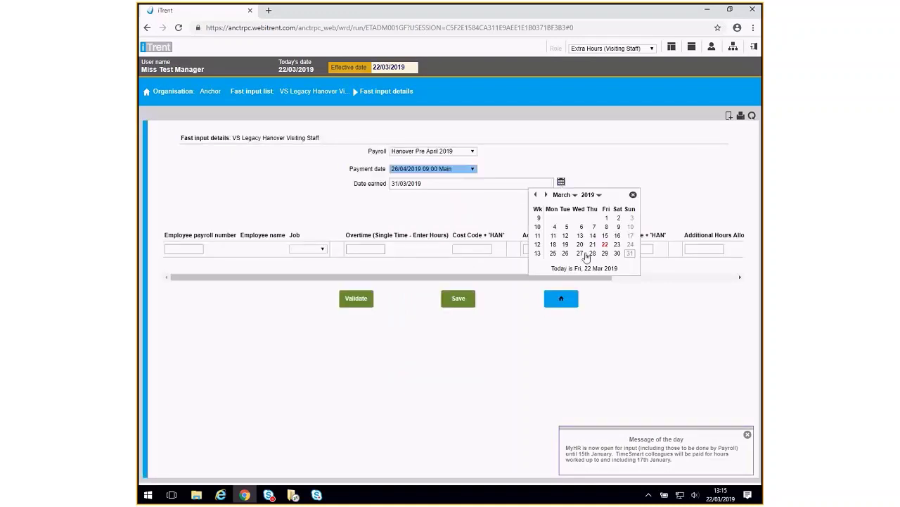
click(581, 254)
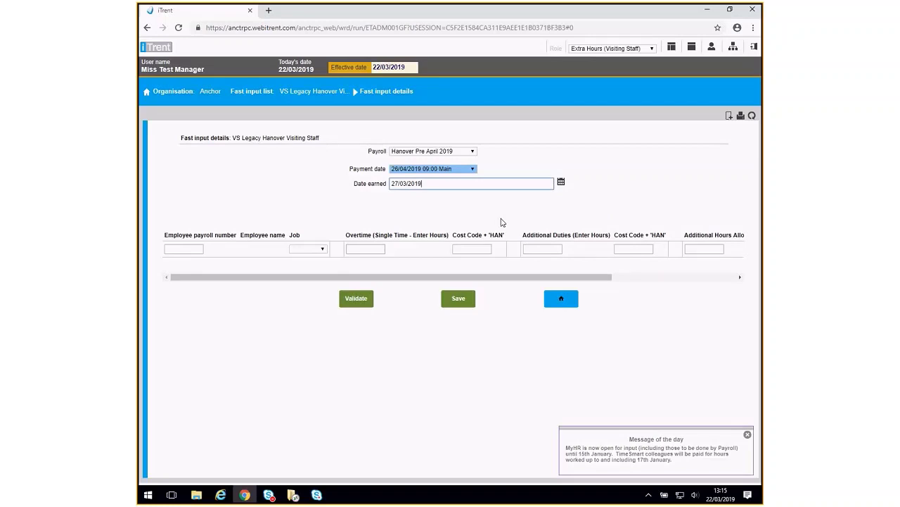
click(180, 249)
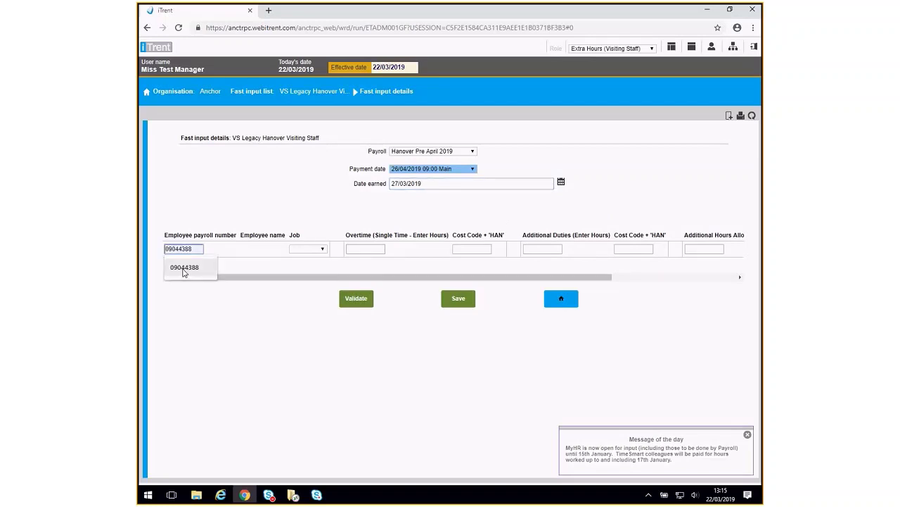
Validate the employee's payroll number and enter 1 overtime hour with cost code 30113101HAN
click(183, 268)
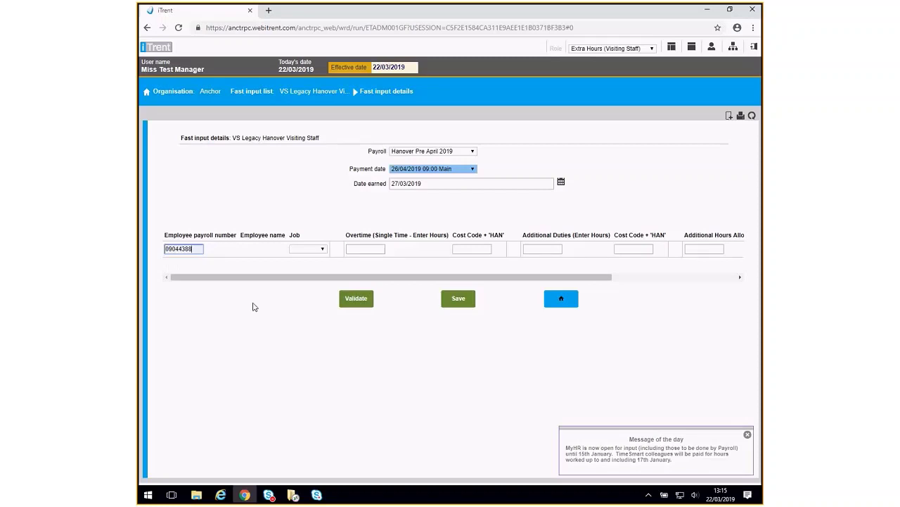
click(356, 299)
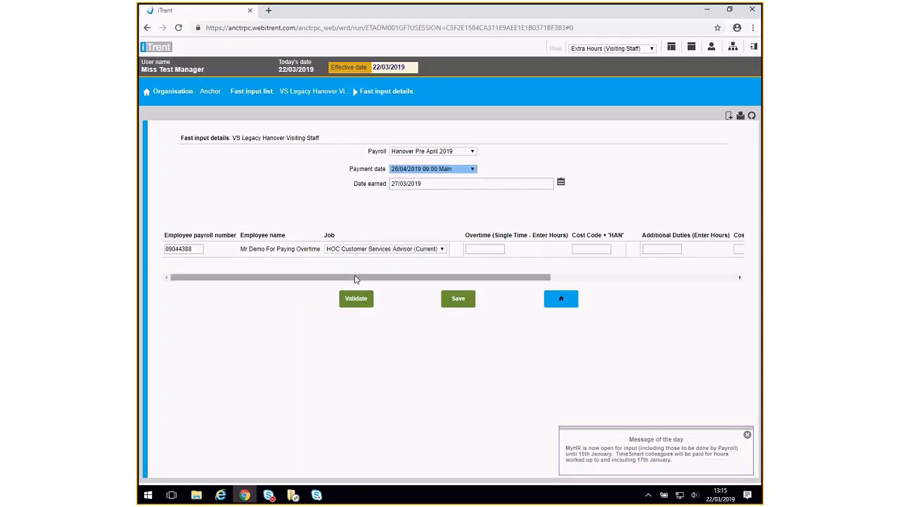
drag(355, 279, 494, 280)
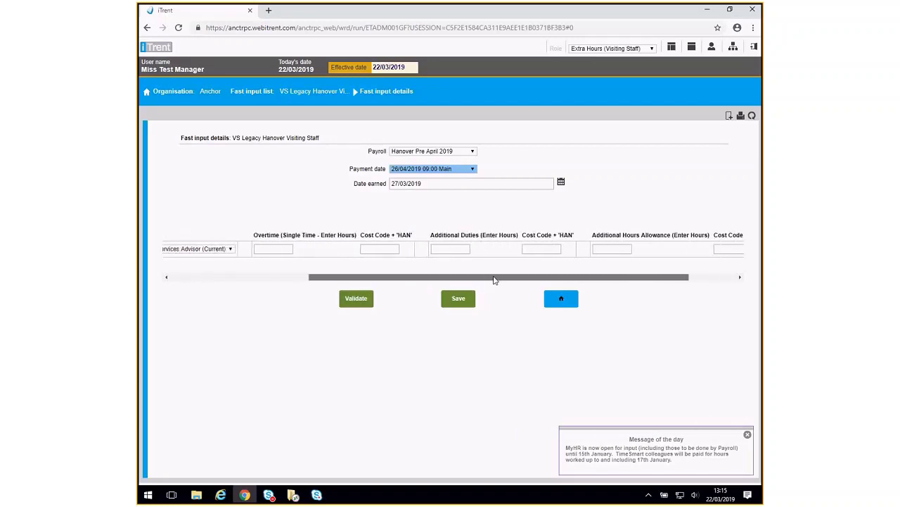
click(285, 249)
text(1)
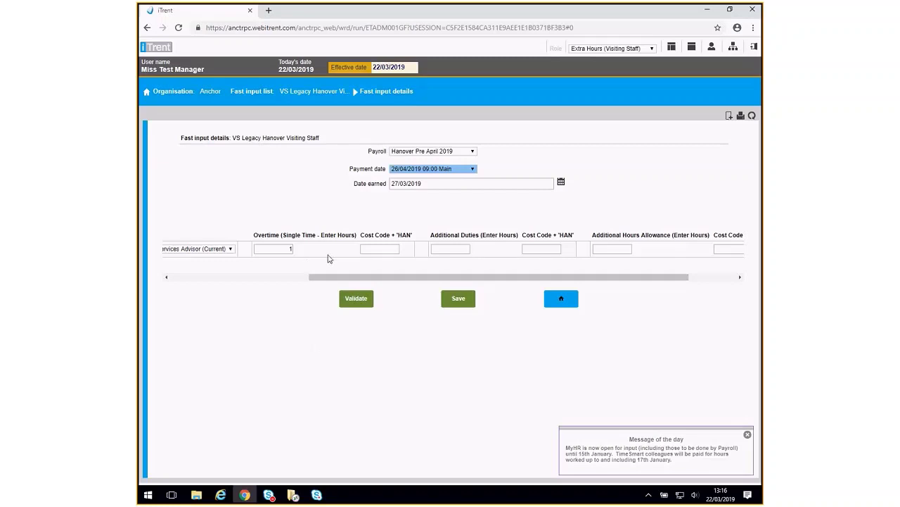
click(366, 251)
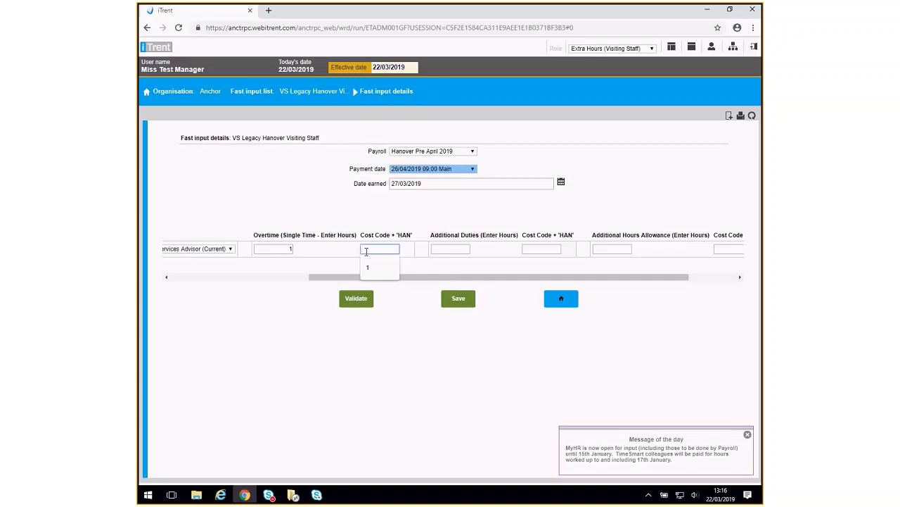
text(3)
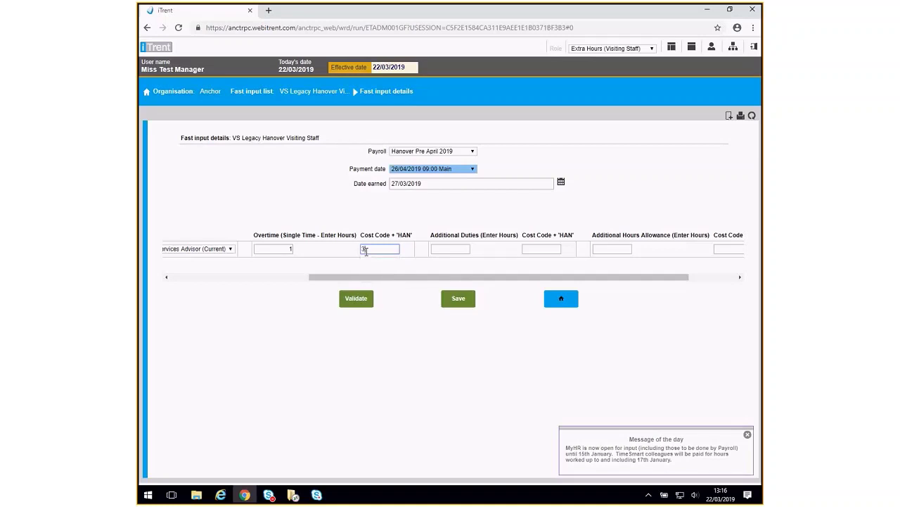
text(9113101HAN)
Enter 1 hour of Additional Duties with cost code 30113101HAN
click(413, 267)
drag(473, 277, 515, 279)
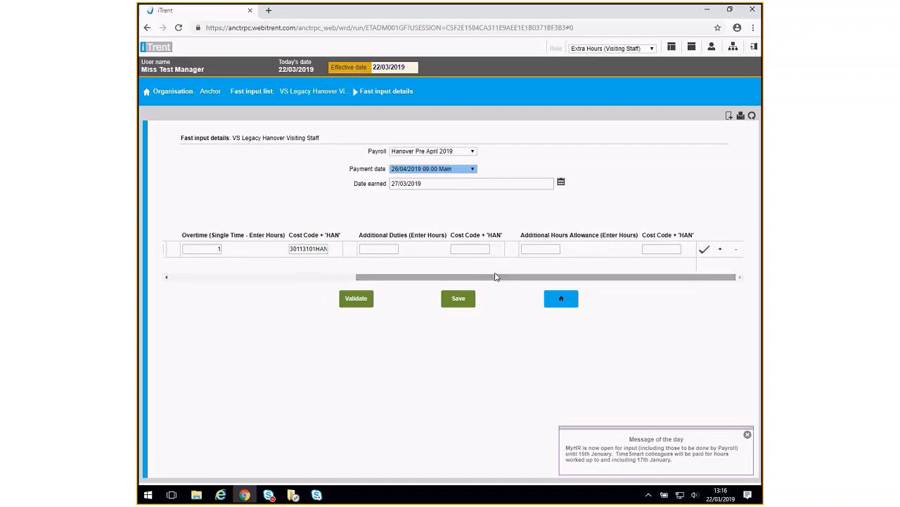
click(380, 249)
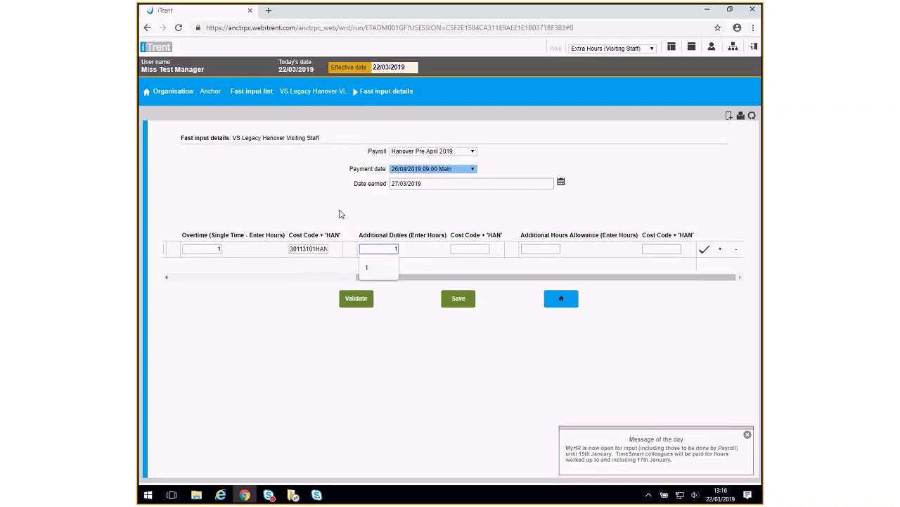
click(434, 266)
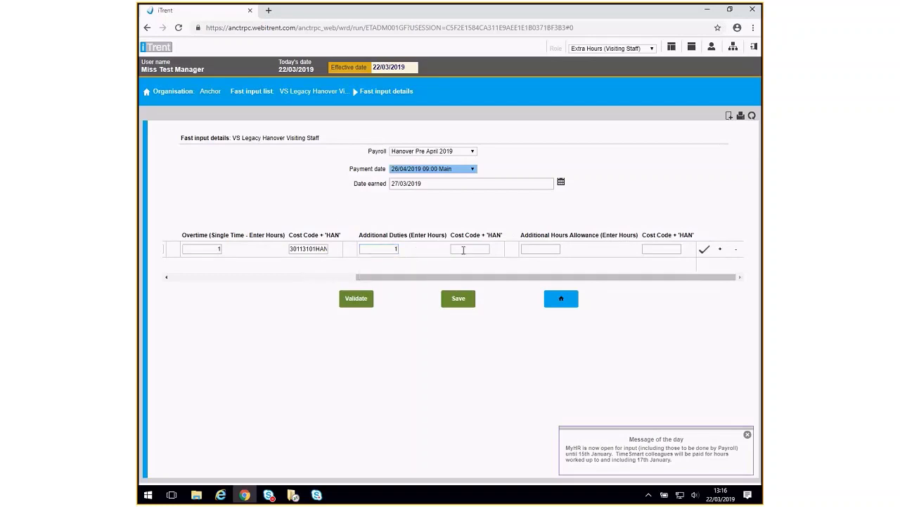
click(465, 248)
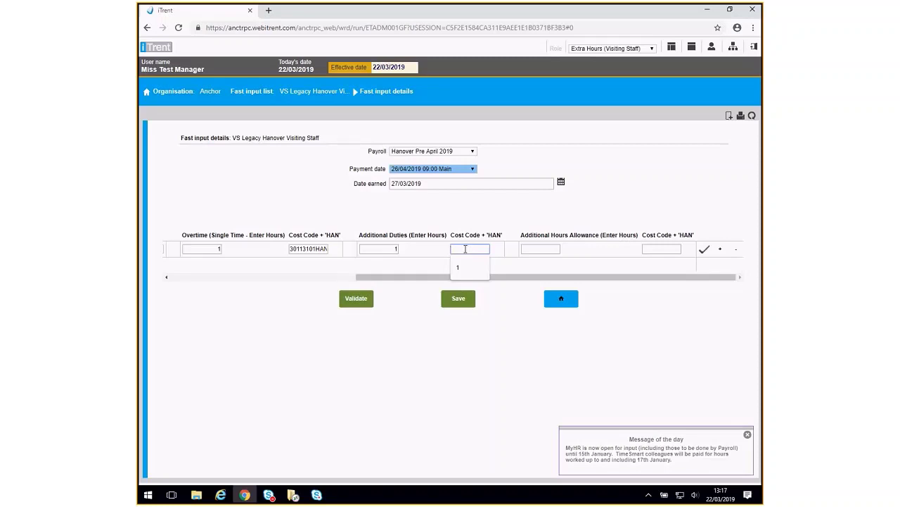
text(3011)
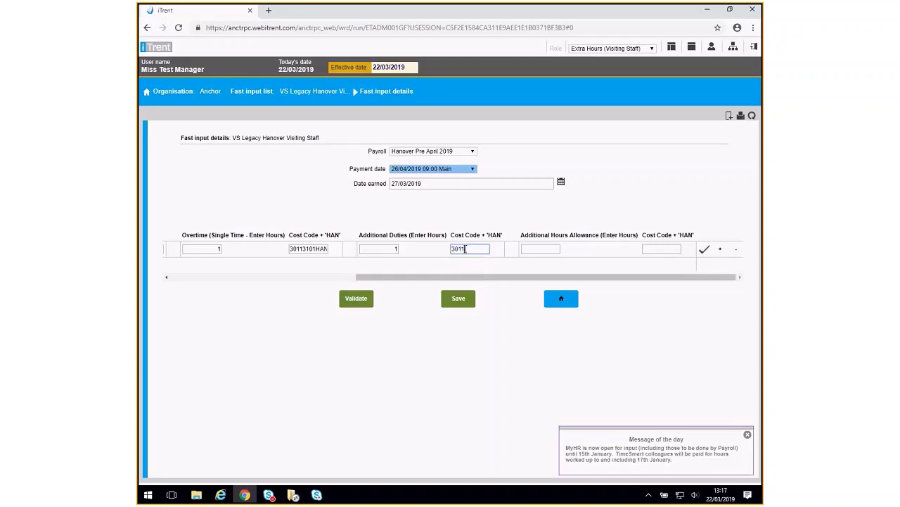
text(3101HAN)
Enter 1 hour of Additional Hours Allowance with cost code 30113101HAN
click(533, 249)
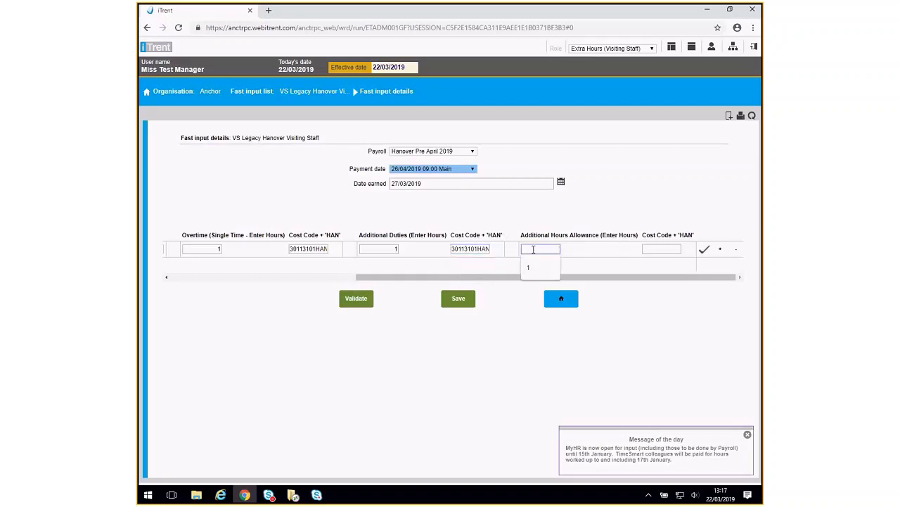
click(644, 248)
text(3011)
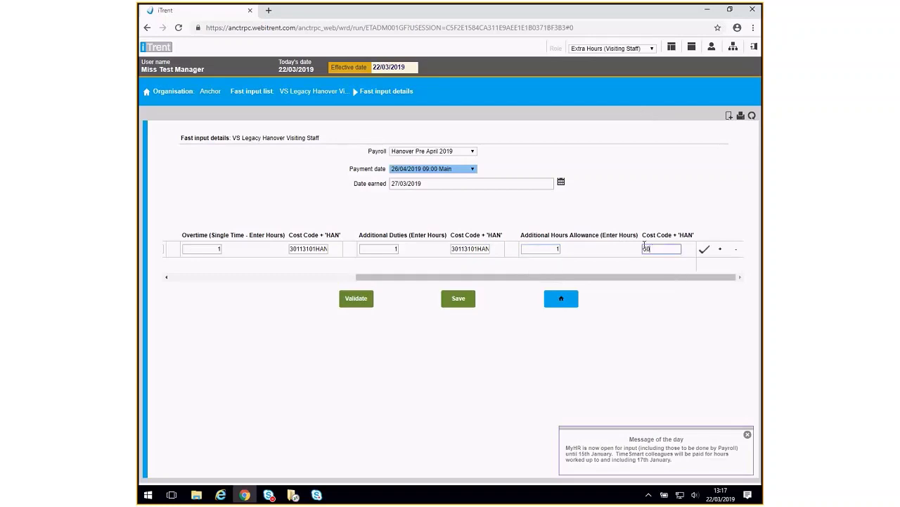
text(3101HAN)
click(617, 274)
Remove the extra empty row and validate the employee's row so each entry reads 1.00
click(721, 251)
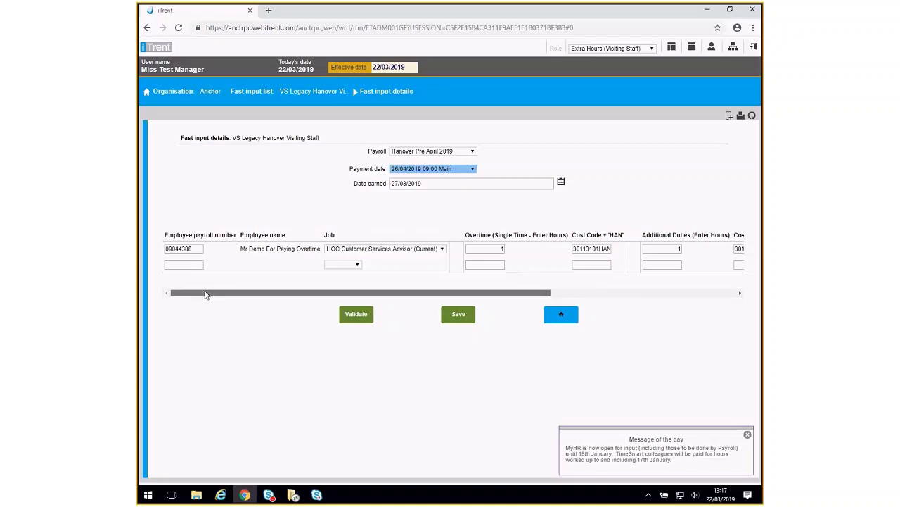
drag(205, 295, 412, 311)
click(736, 265)
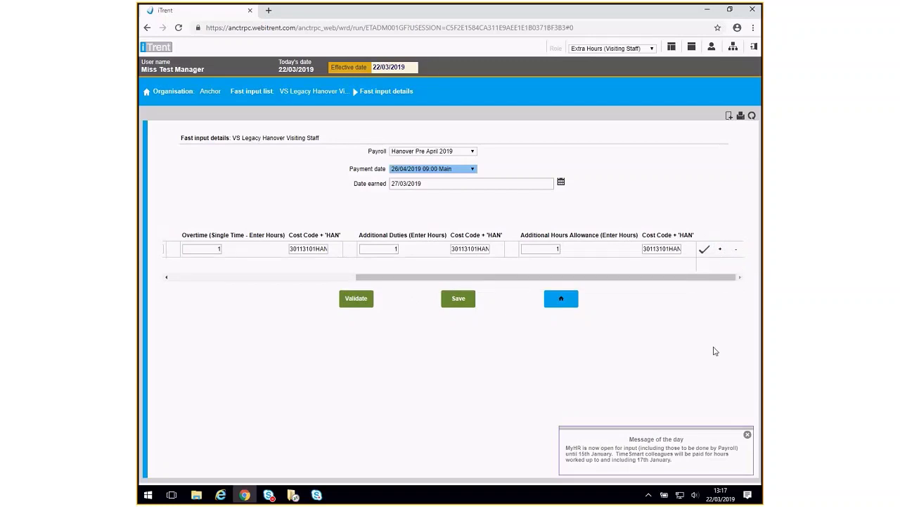
click(705, 252)
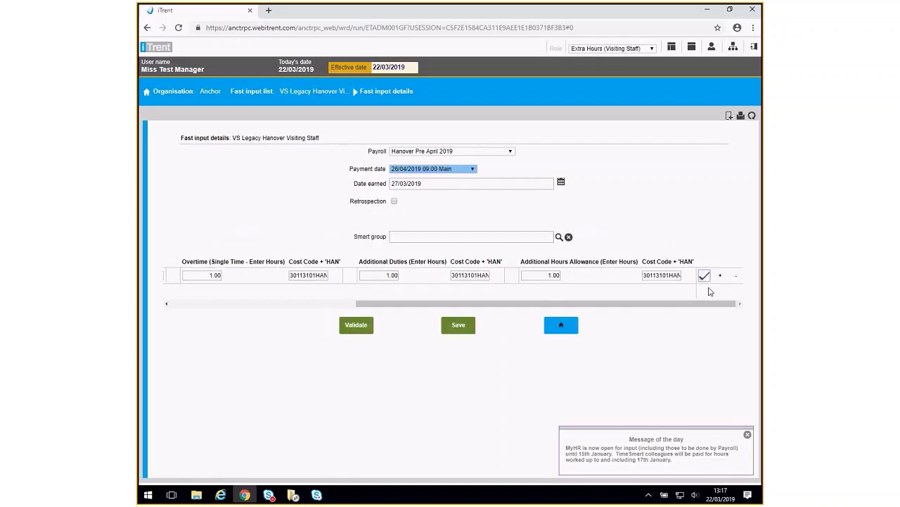
Save the extra hours entry and return to the home page
click(458, 324)
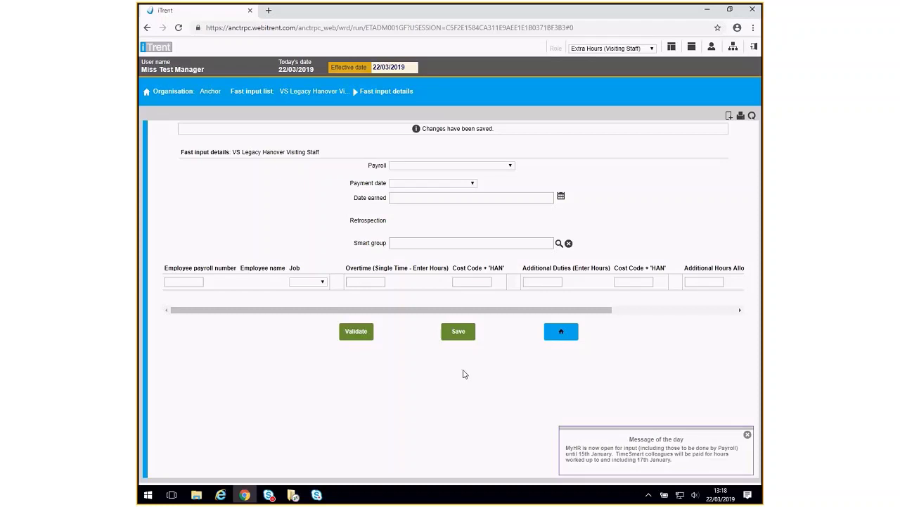
click(561, 335)
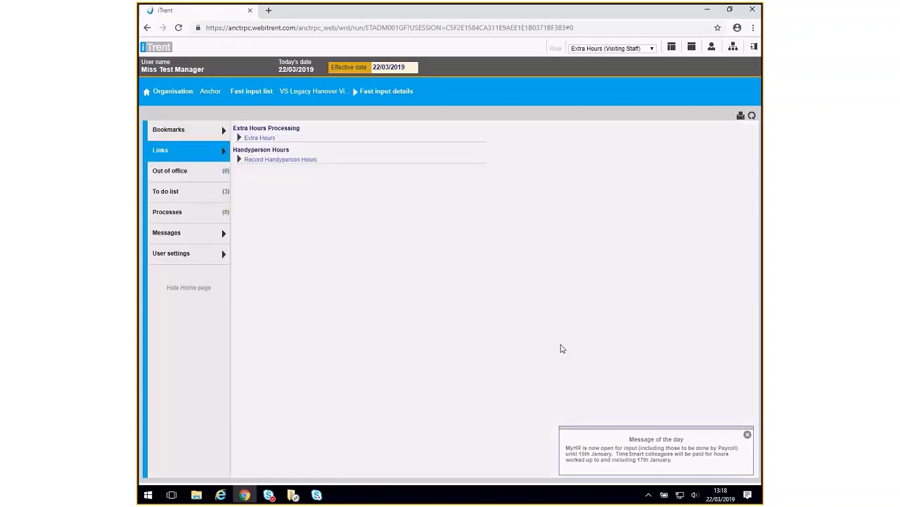